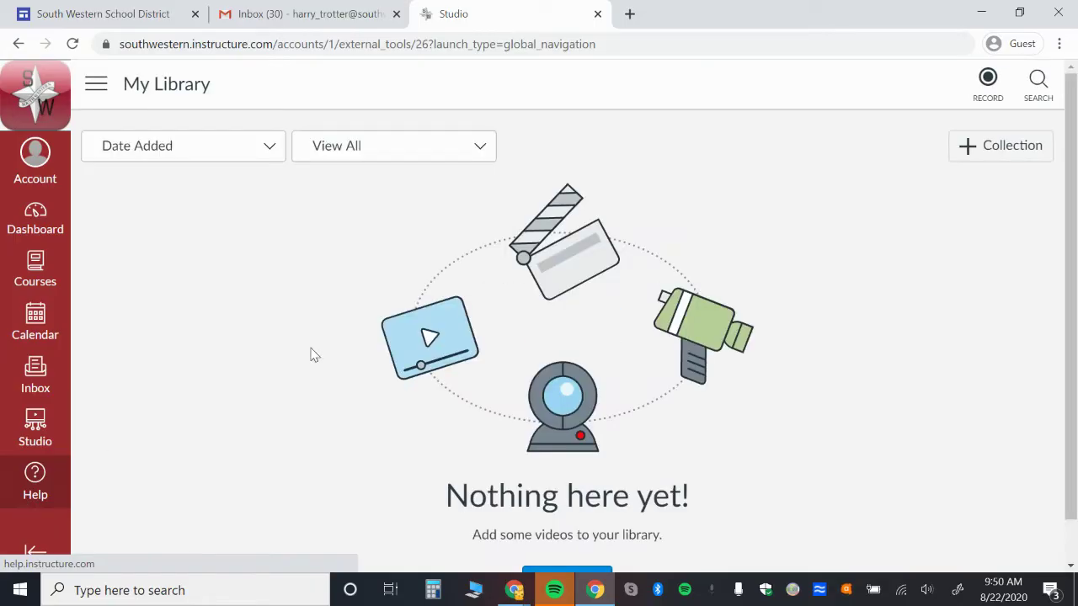
Step: Launch Studio's screen capture recorder and start a fullscreen (1080p) screen recording
{"action": "left_click", "coordinate": [991, 85]}
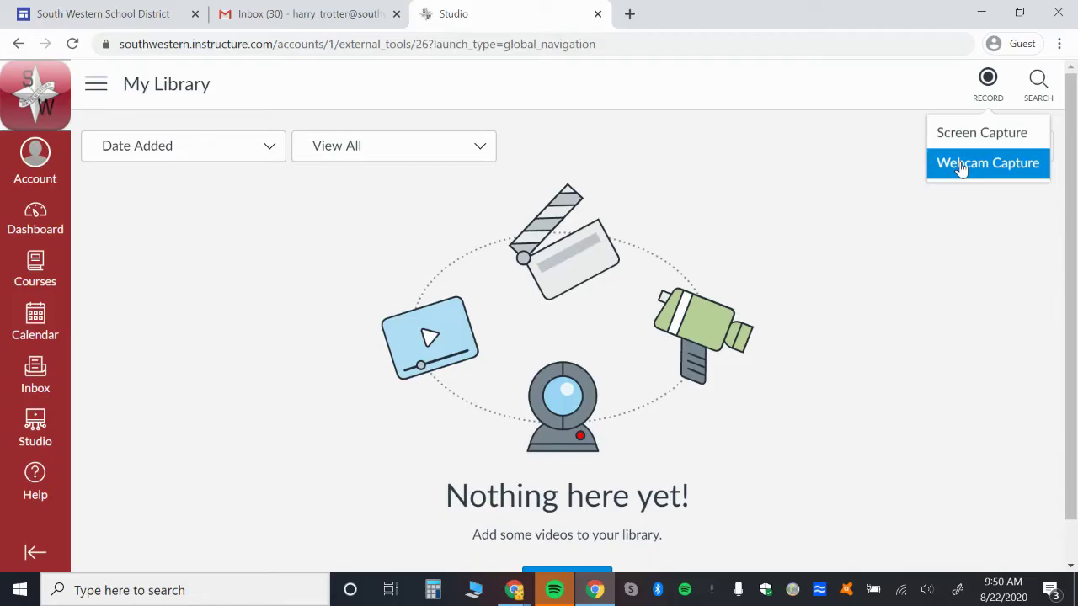
{"action": "left_click", "coordinate": [969, 134]}
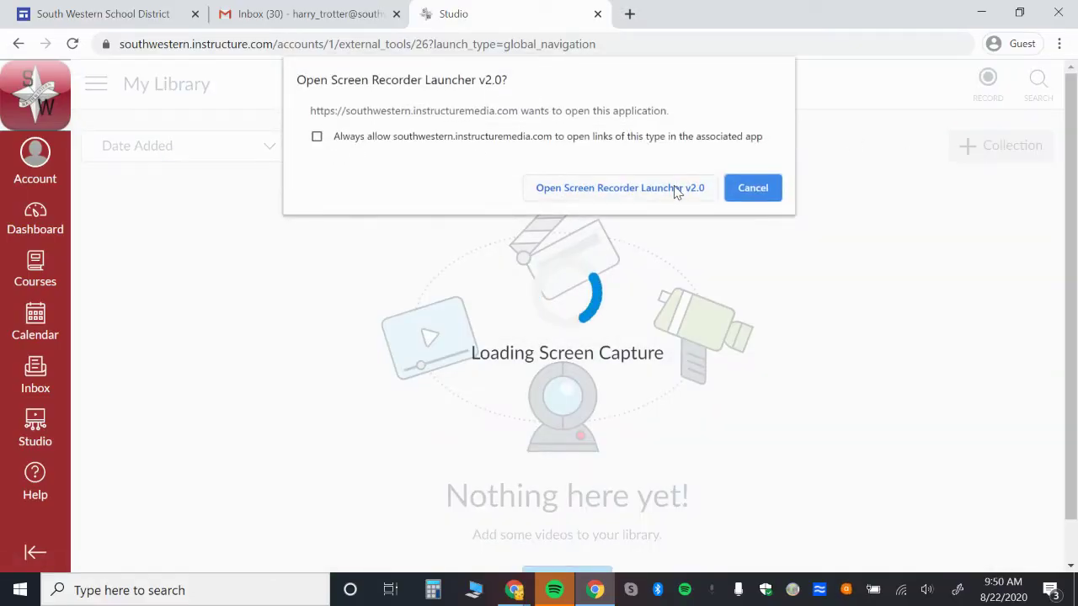
{"action": "left_click", "coordinate": [674, 188]}
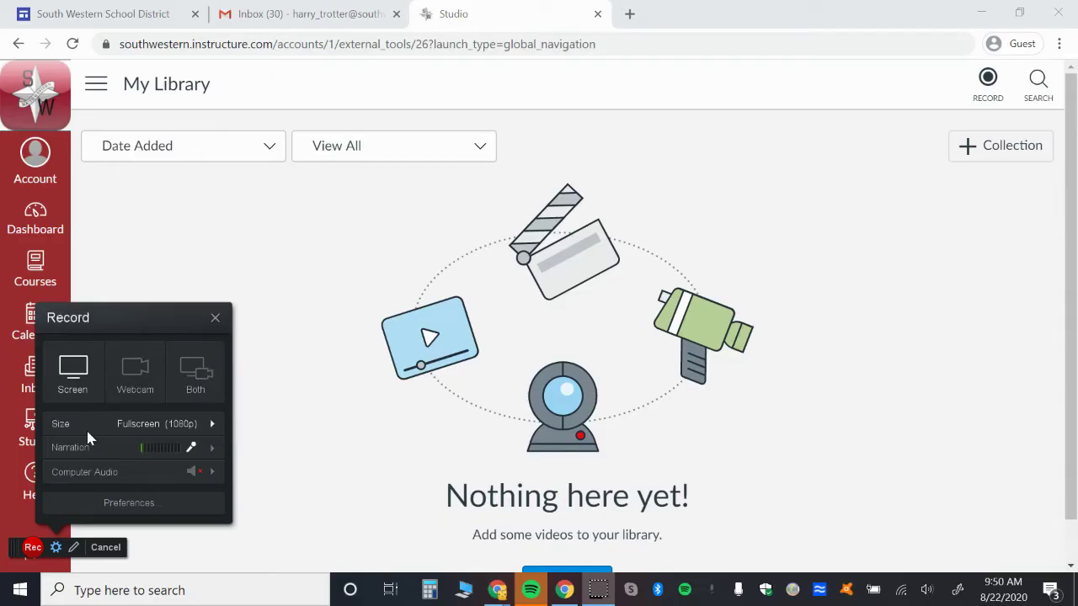
{"action": "left_click", "coordinate": [187, 431]}
{"action": "left_click", "coordinate": [32, 548]}
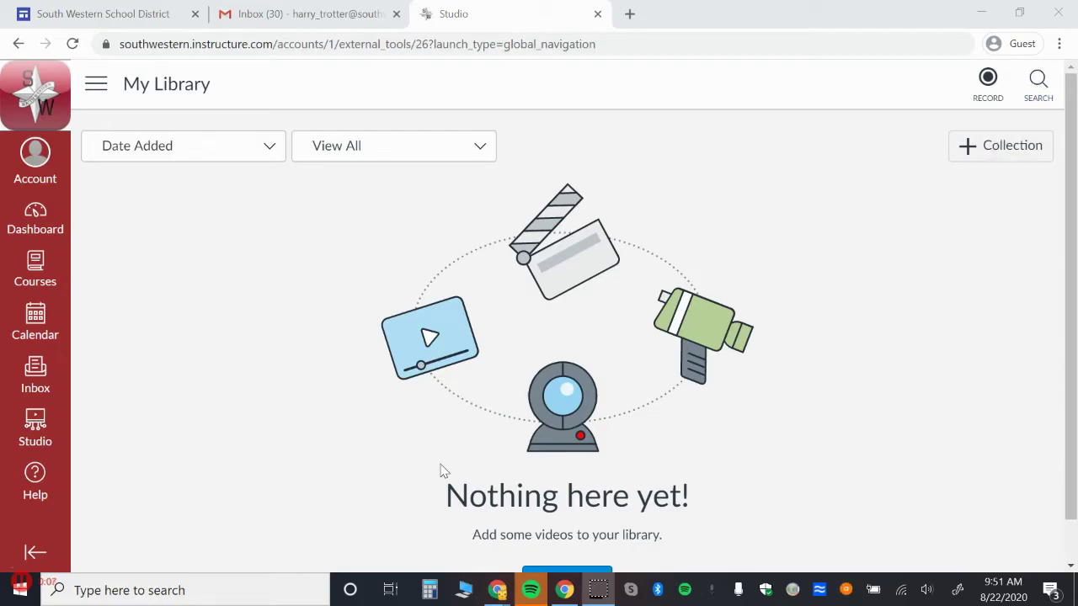
Step: While recording, open the sandbox course and load Google in a new browser tab
{"action": "left_click", "coordinate": [35, 268]}
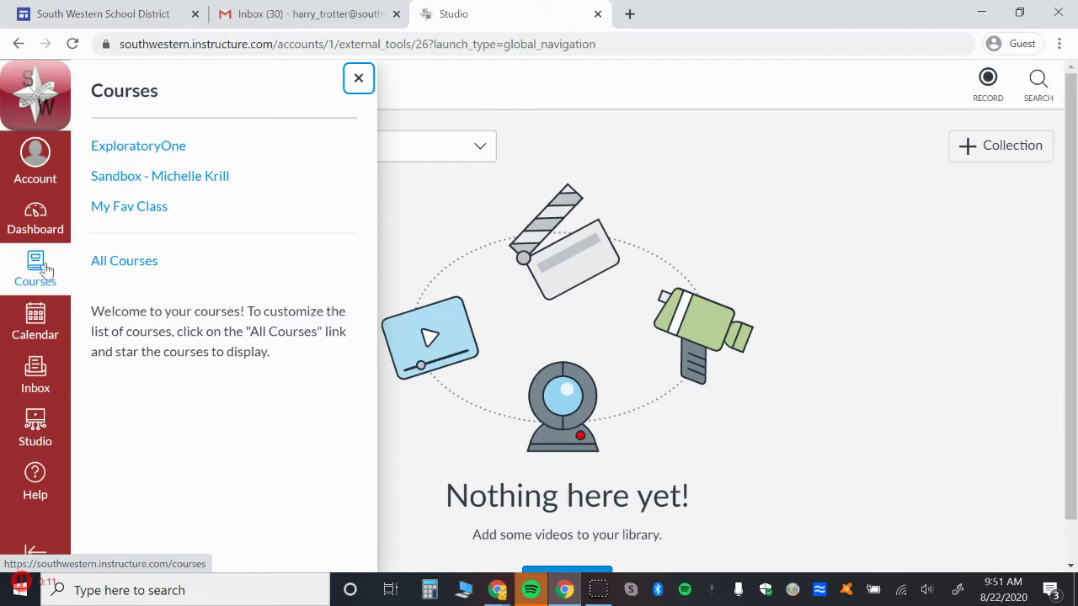
{"action": "left_click", "coordinate": [181, 175]}
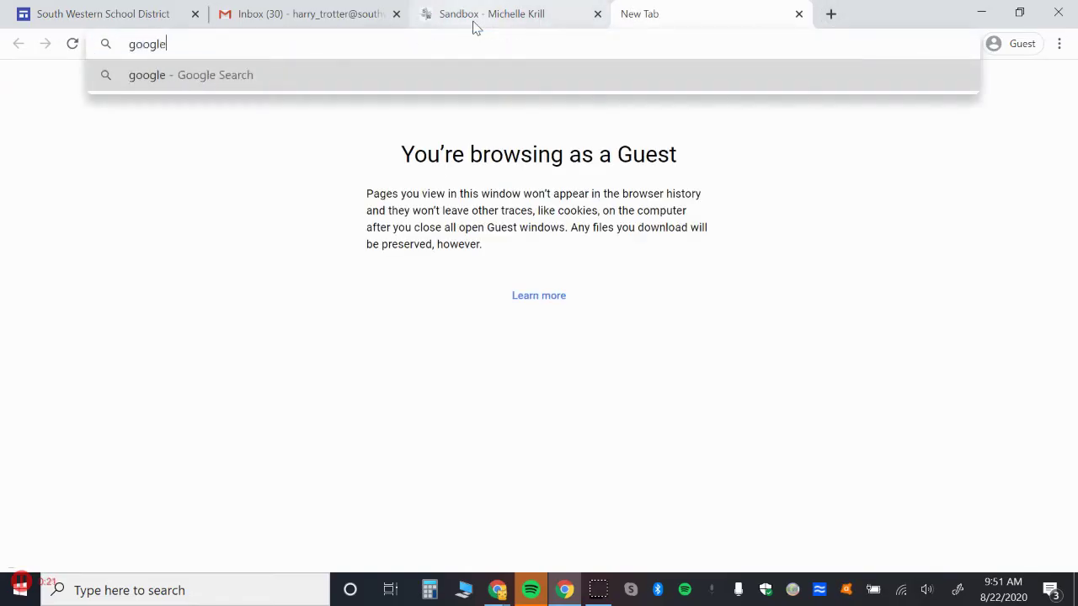
{"action": "key", "text": "Return"}
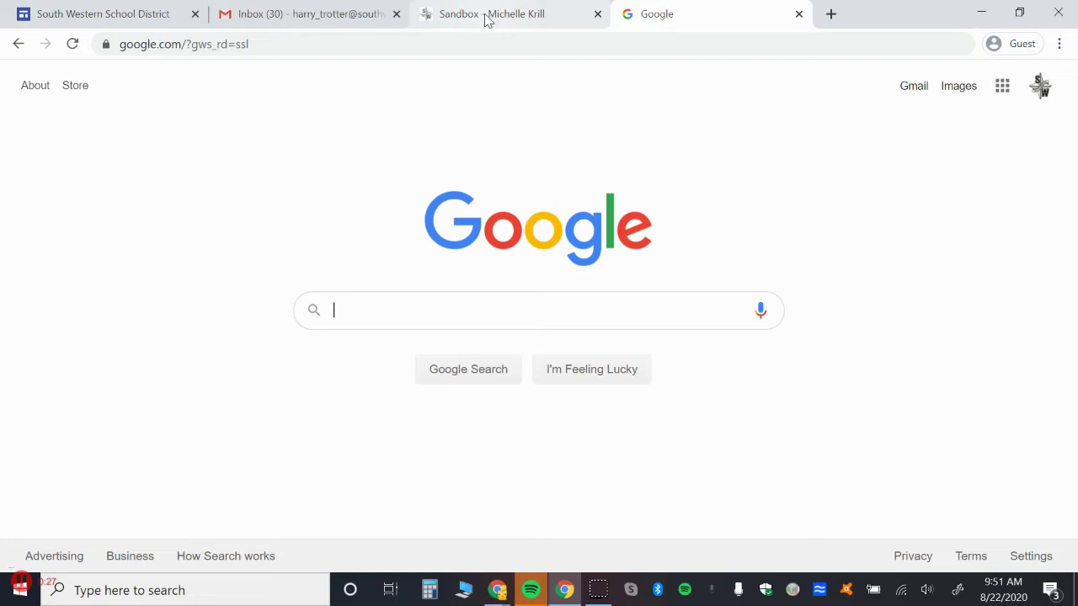
Step: Show the sandbox course page and the Gmail inbox in the recording, and return to Studio's My Library
{"action": "left_click", "coordinate": [487, 17]}
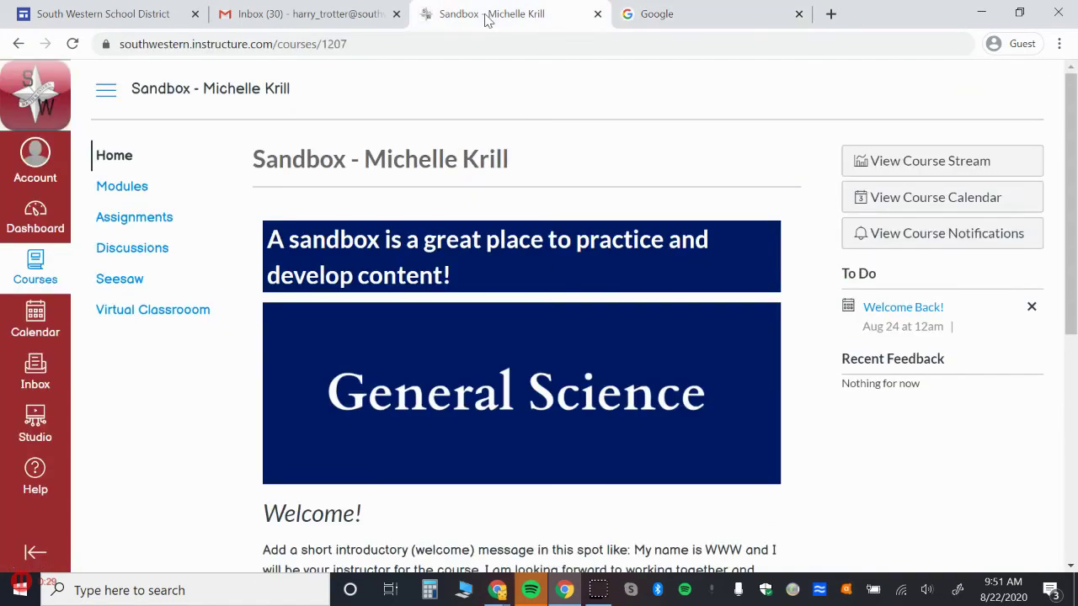
{"action": "left_click", "coordinate": [314, 15]}
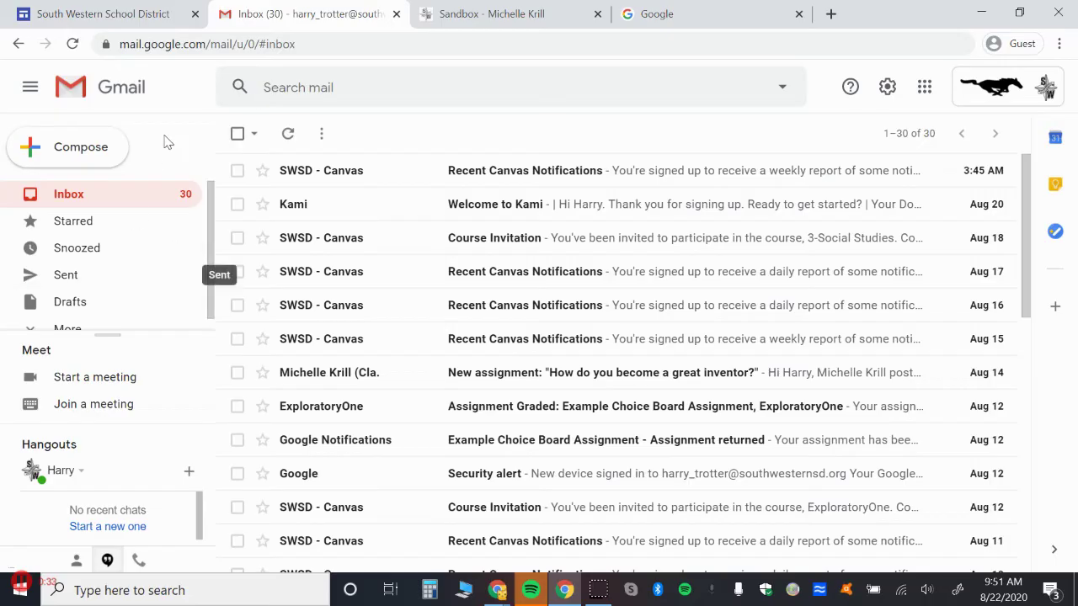
{"action": "left_click", "coordinate": [462, 15]}
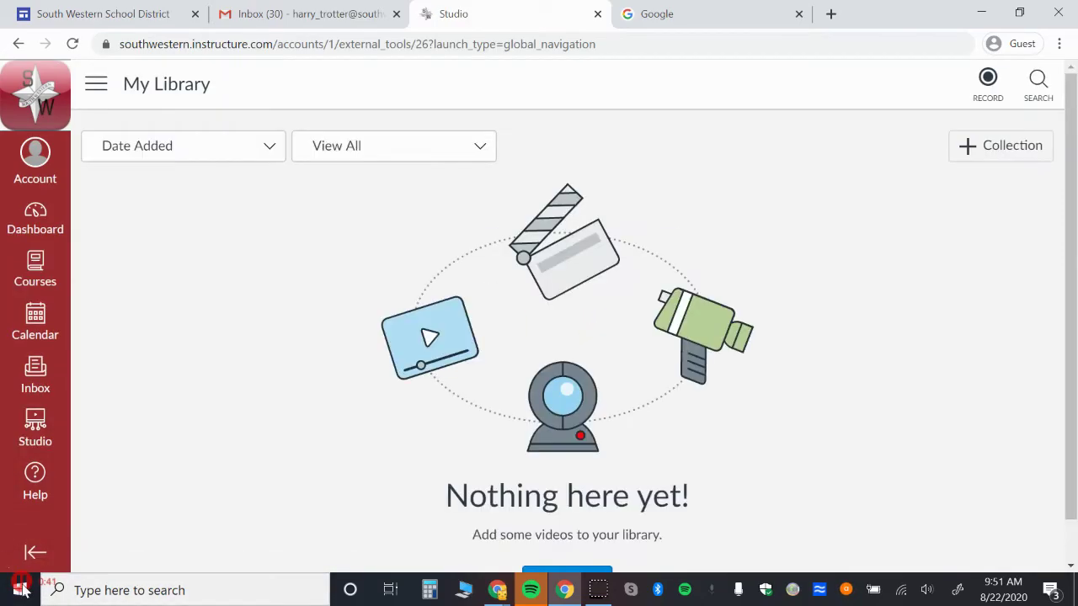
Step: Finish the screen recording and upload it to Studio with the title "Studio For Students"
{"action": "left_click", "coordinate": [21, 589]}
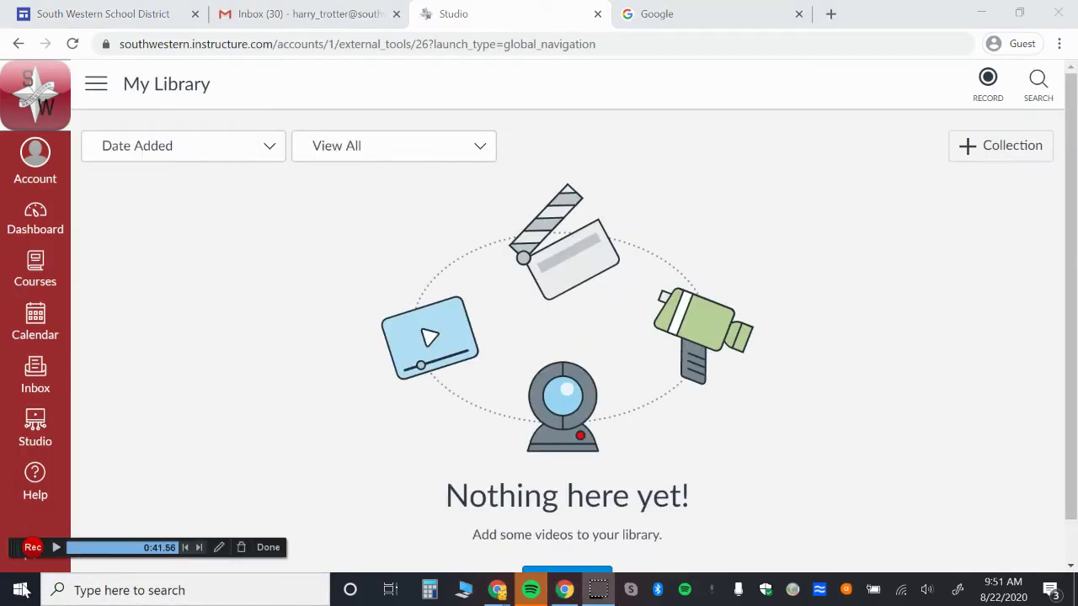
{"action": "left_click", "coordinate": [268, 547]}
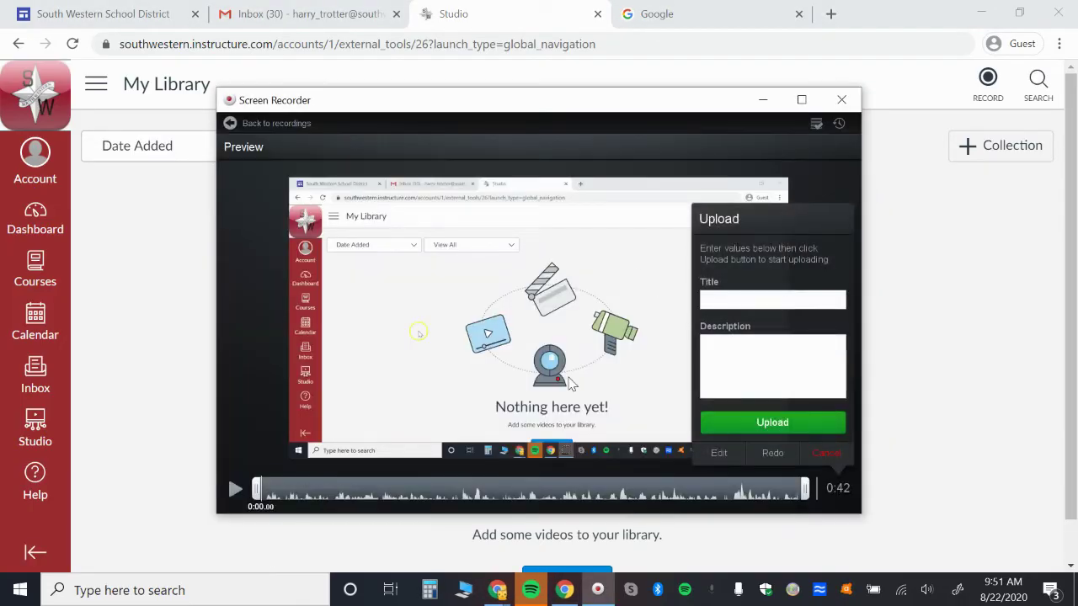
{"action": "left_click", "coordinate": [721, 301]}
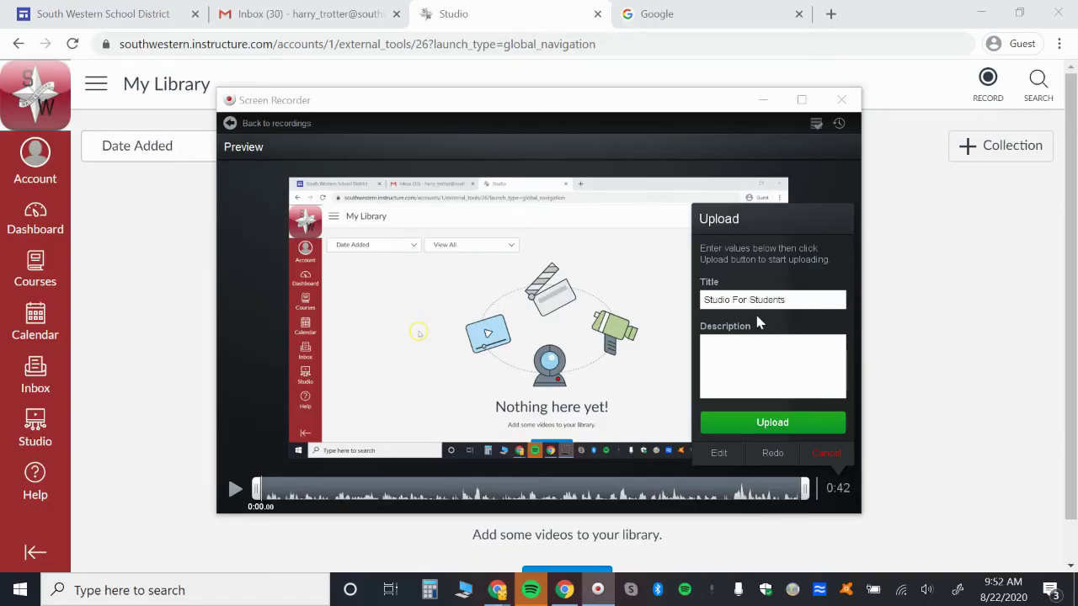
{"action": "left_click", "coordinate": [776, 432]}
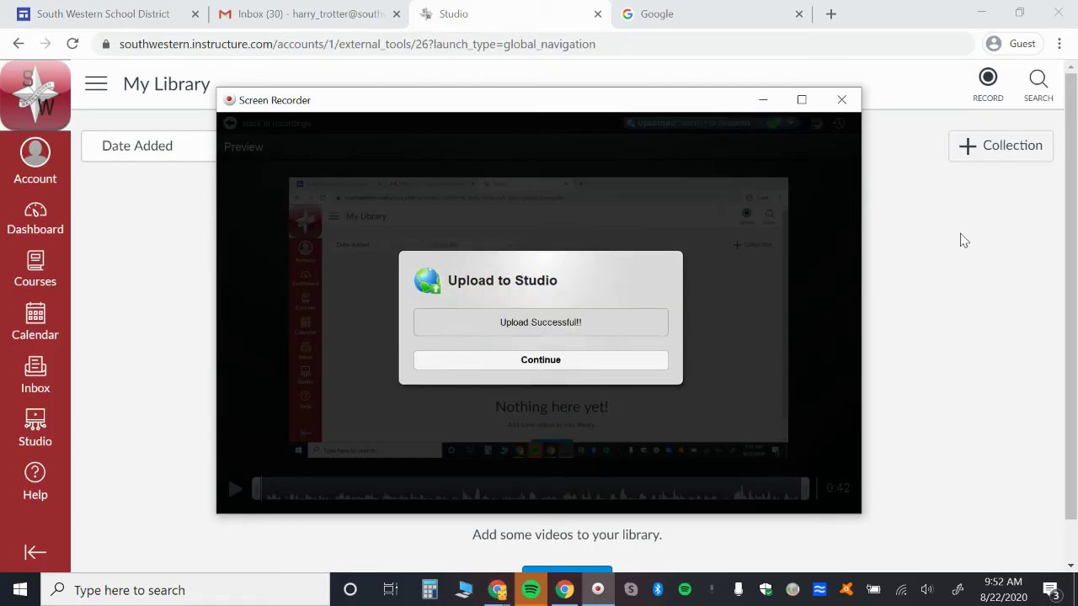
{"action": "left_click", "coordinate": [545, 358]}
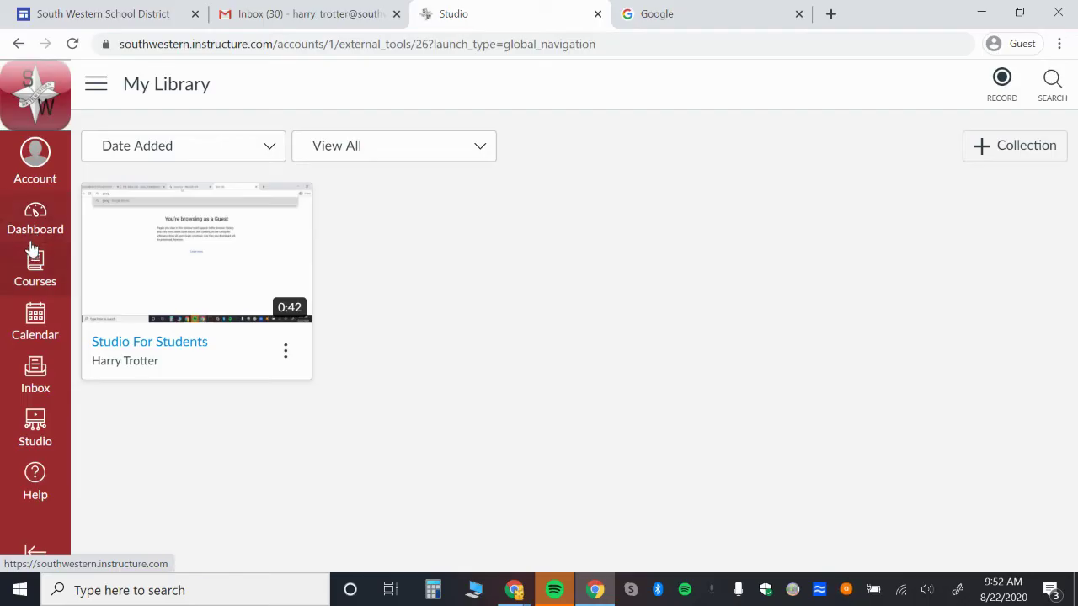
Step: Open the "How to wear a mask" assignment from the sandbox course's assignment list
{"action": "left_click", "coordinate": [38, 280]}
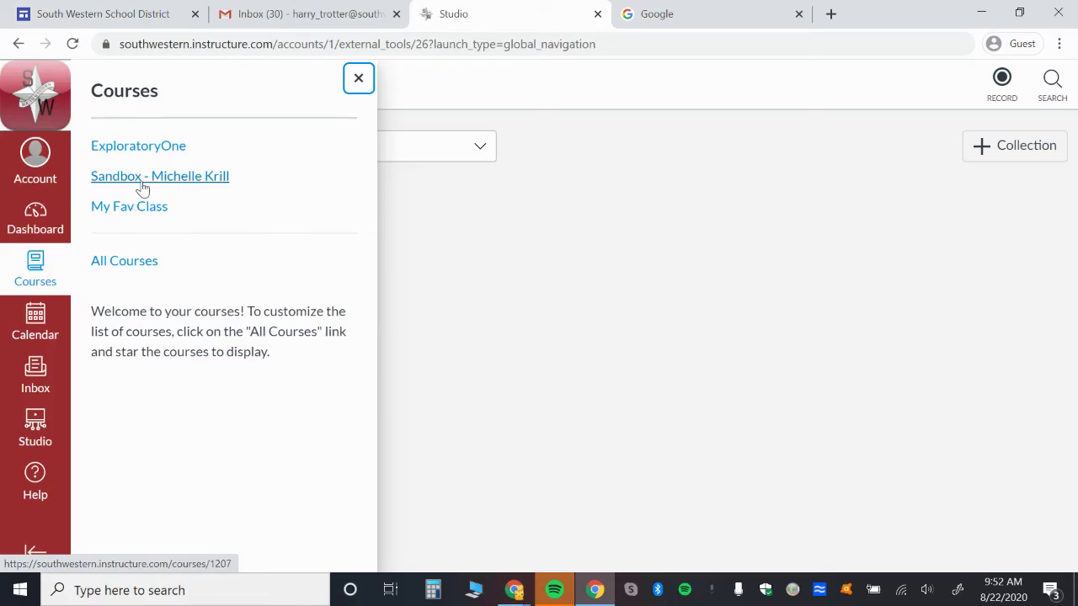
{"action": "left_click", "coordinate": [144, 187]}
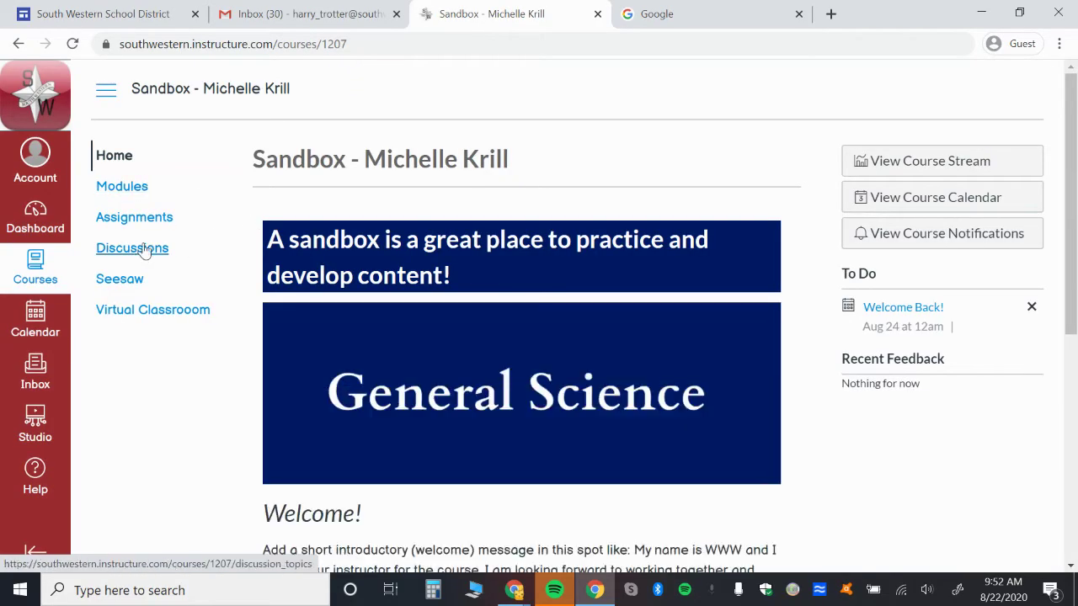
{"action": "left_click", "coordinate": [146, 226]}
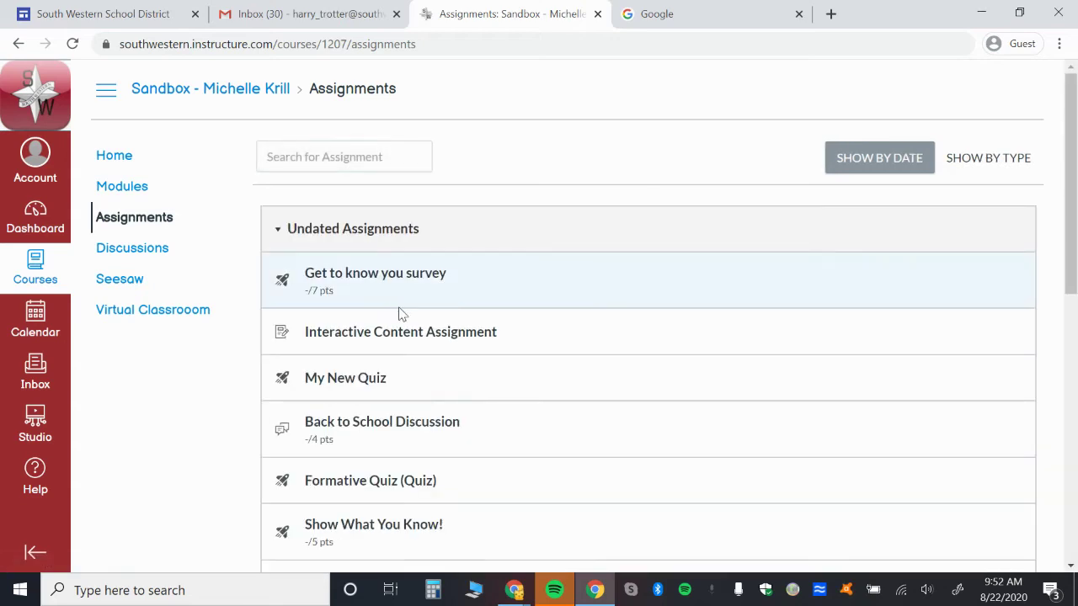
{"action": "scroll", "coordinate": [390, 380], "scroll_direction": "down", "scroll_amount": 1}
{"action": "scroll", "coordinate": [386, 378], "scroll_direction": "down", "scroll_amount": 2}
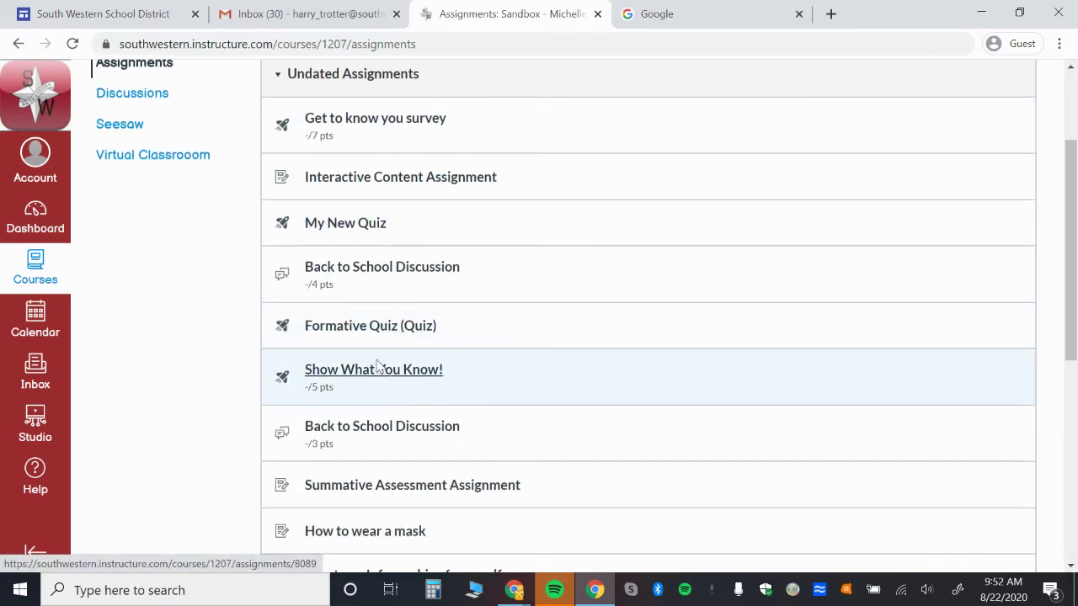
{"action": "scroll", "coordinate": [376, 368], "scroll_direction": "down", "scroll_amount": 2}
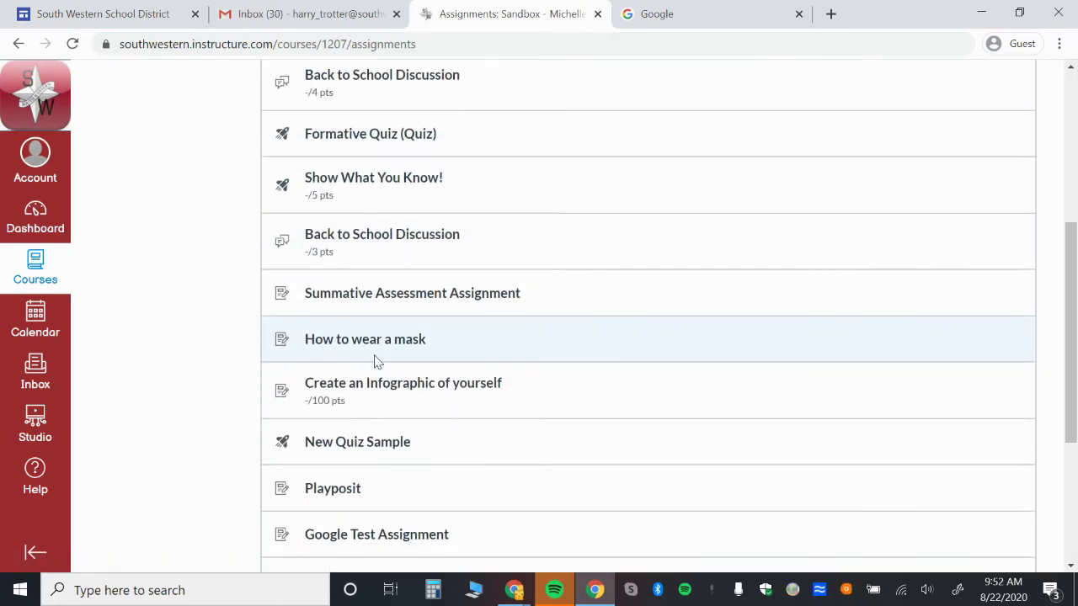
{"action": "left_click", "coordinate": [378, 347]}
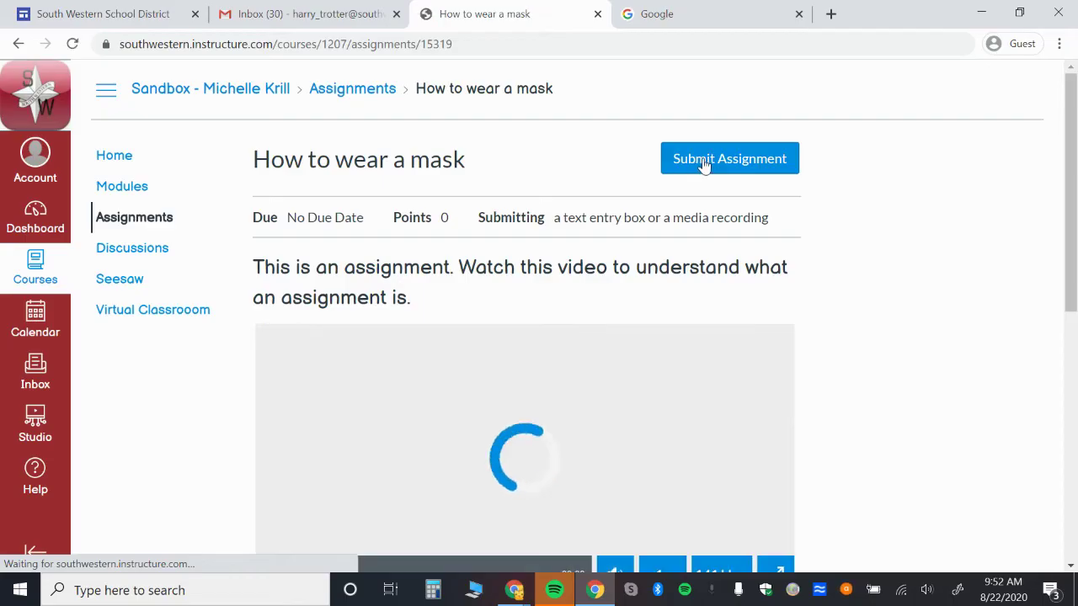
Step: Review the "How to wear a mask" assignment instructions and start a text entry submission
{"action": "scroll", "coordinate": [541, 336], "scroll_direction": "down", "scroll_amount": 2}
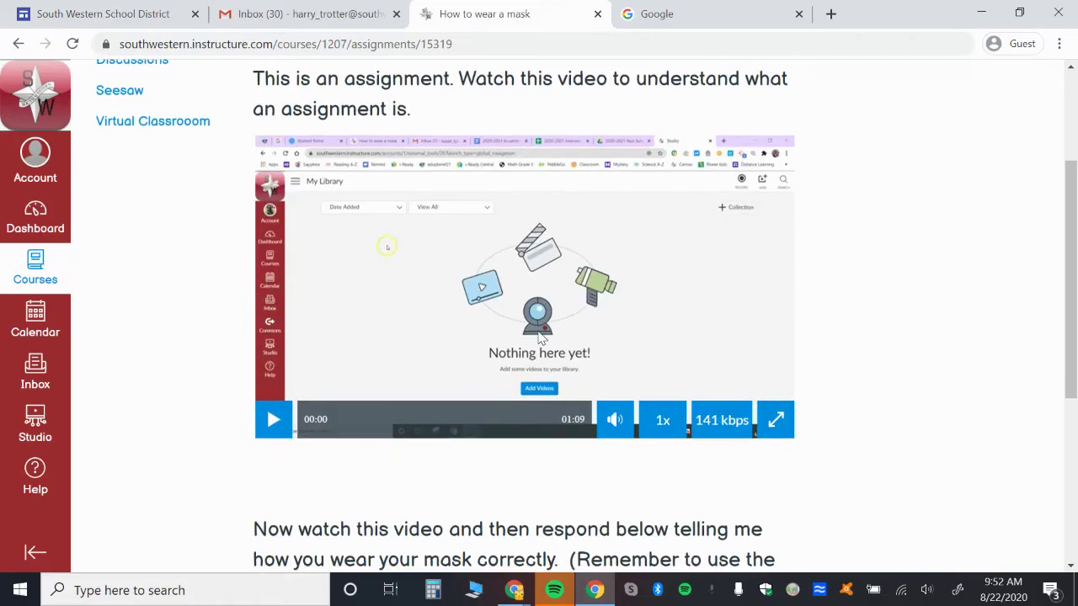
{"action": "scroll", "coordinate": [592, 302], "scroll_direction": "up", "scroll_amount": 2}
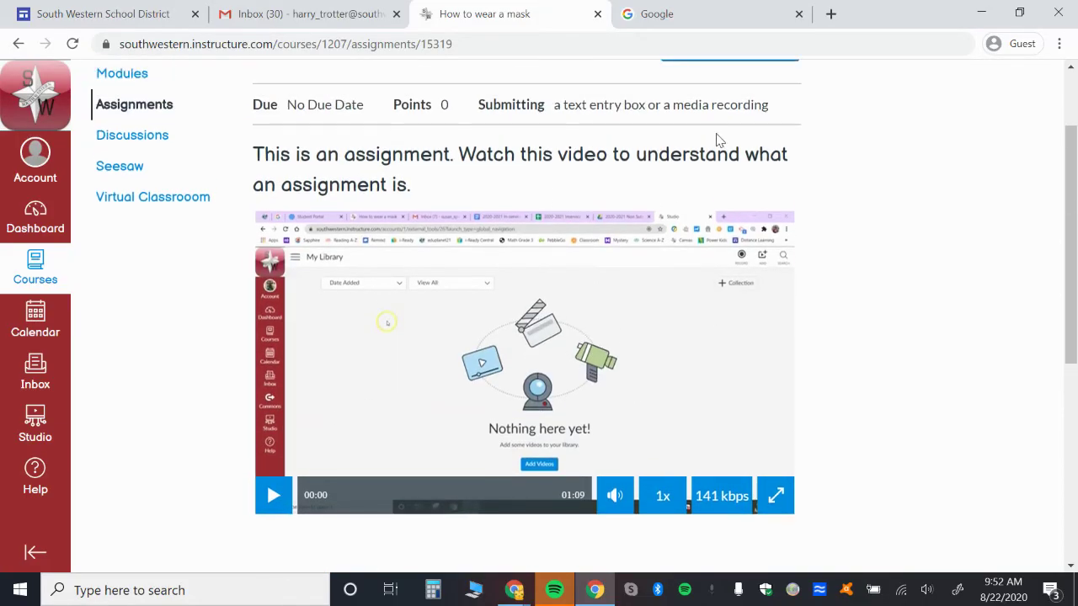
{"action": "scroll", "coordinate": [505, 269], "scroll_direction": "down", "scroll_amount": 2}
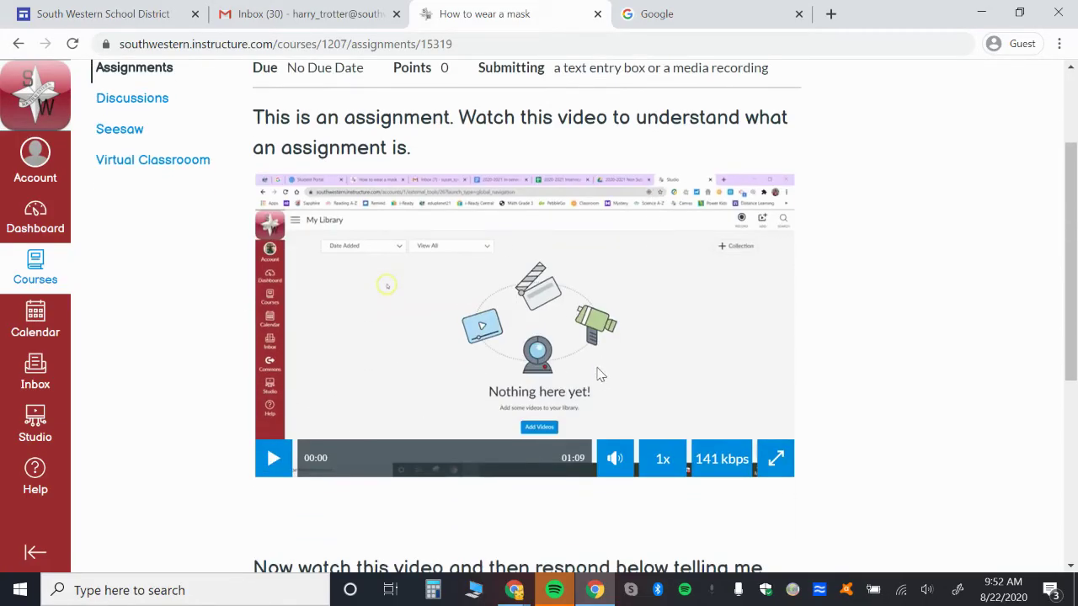
{"action": "scroll", "coordinate": [599, 374], "scroll_direction": "down", "scroll_amount": 4}
{"action": "scroll", "coordinate": [595, 377], "scroll_direction": "up", "scroll_amount": 5}
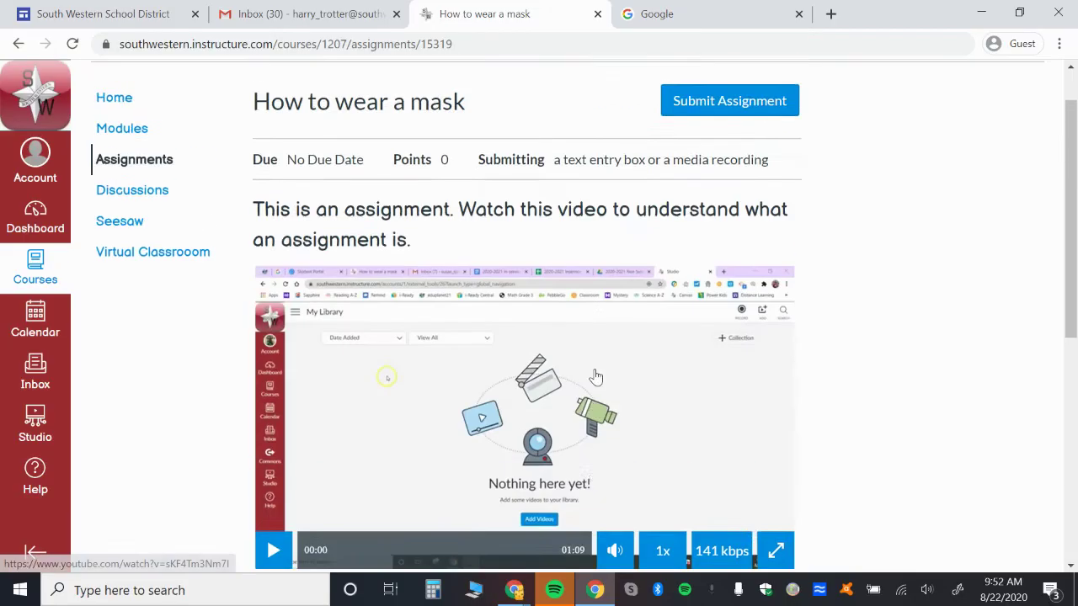
{"action": "scroll", "coordinate": [596, 378], "scroll_direction": "up", "scroll_amount": 1}
{"action": "left_click", "coordinate": [729, 160]}
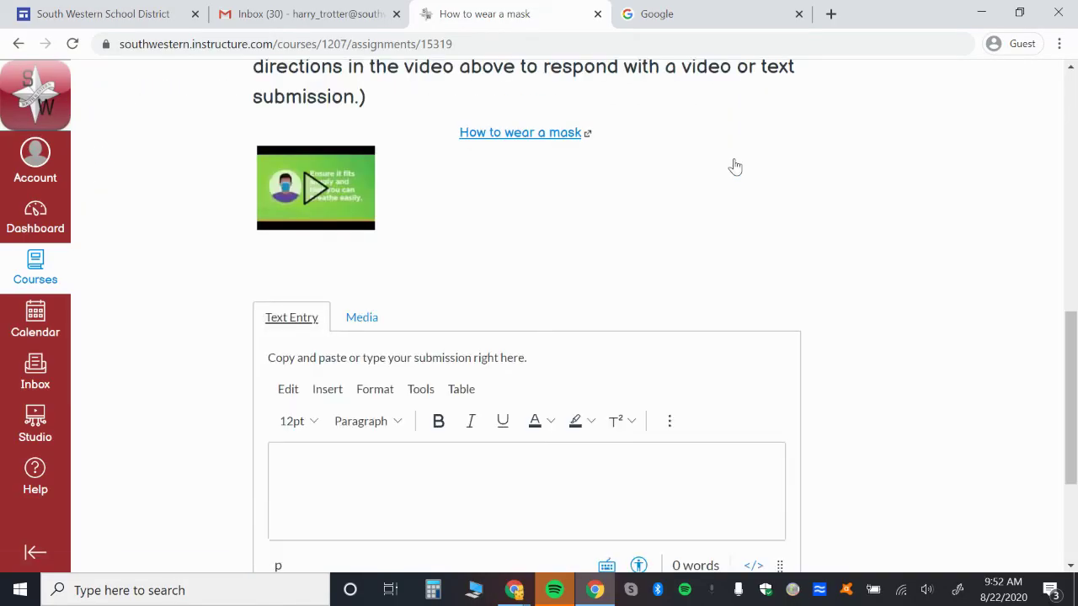
{"action": "scroll", "coordinate": [542, 402], "scroll_direction": "down", "scroll_amount": 3}
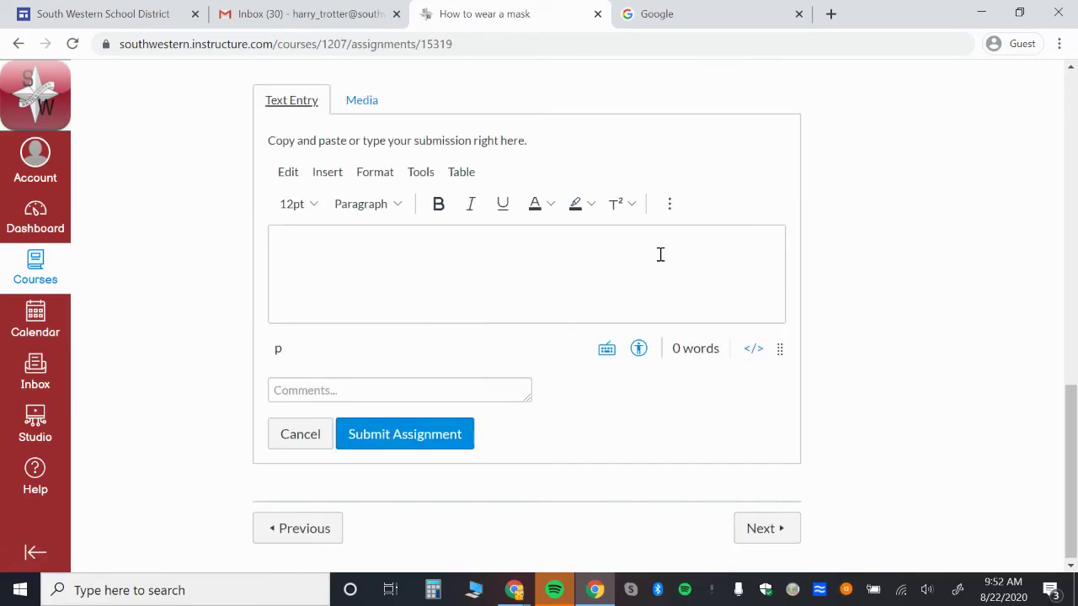
{"action": "left_click", "coordinate": [670, 204]}
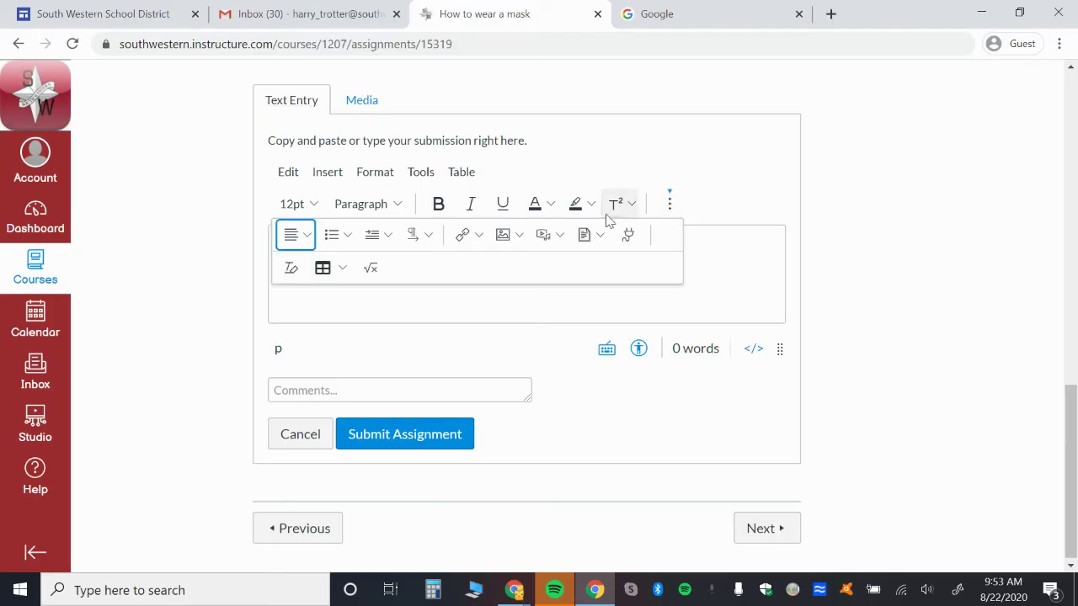
{"action": "left_click", "coordinate": [562, 236]}
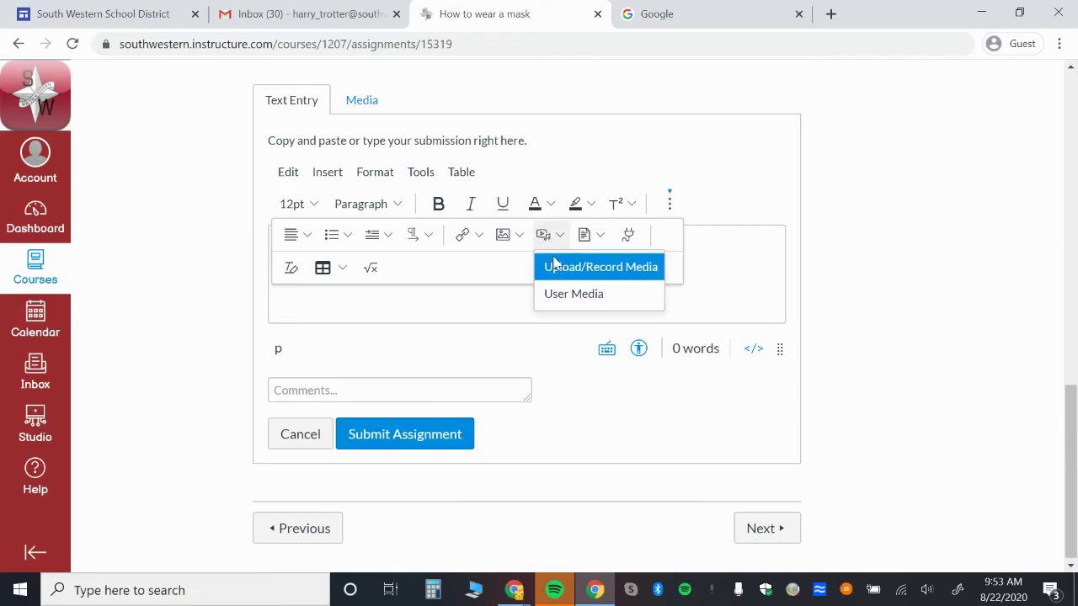
{"action": "left_click", "coordinate": [556, 270]}
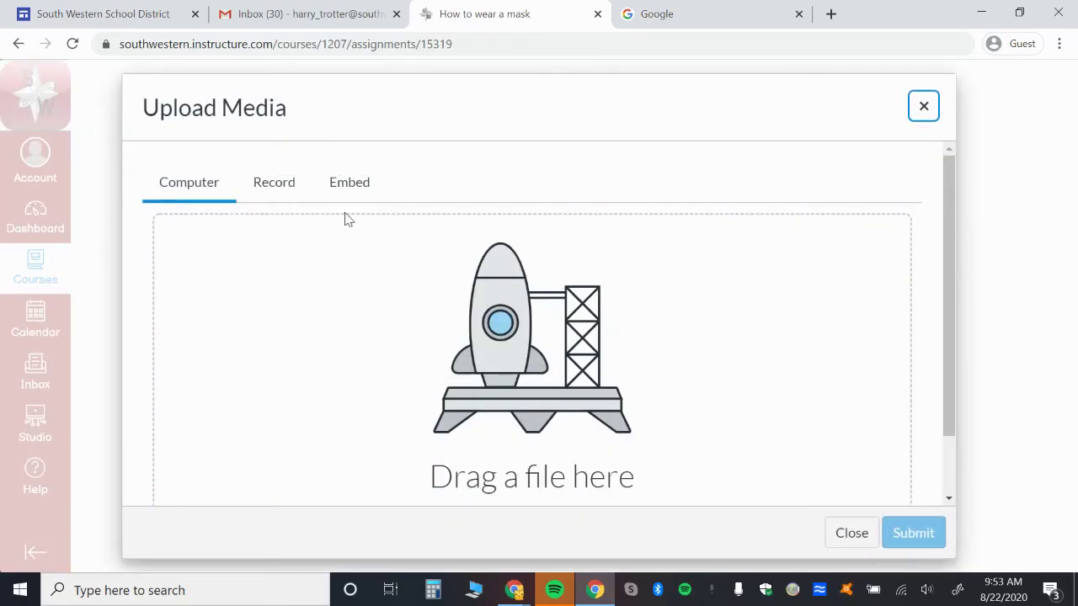
{"action": "left_click", "coordinate": [923, 106]}
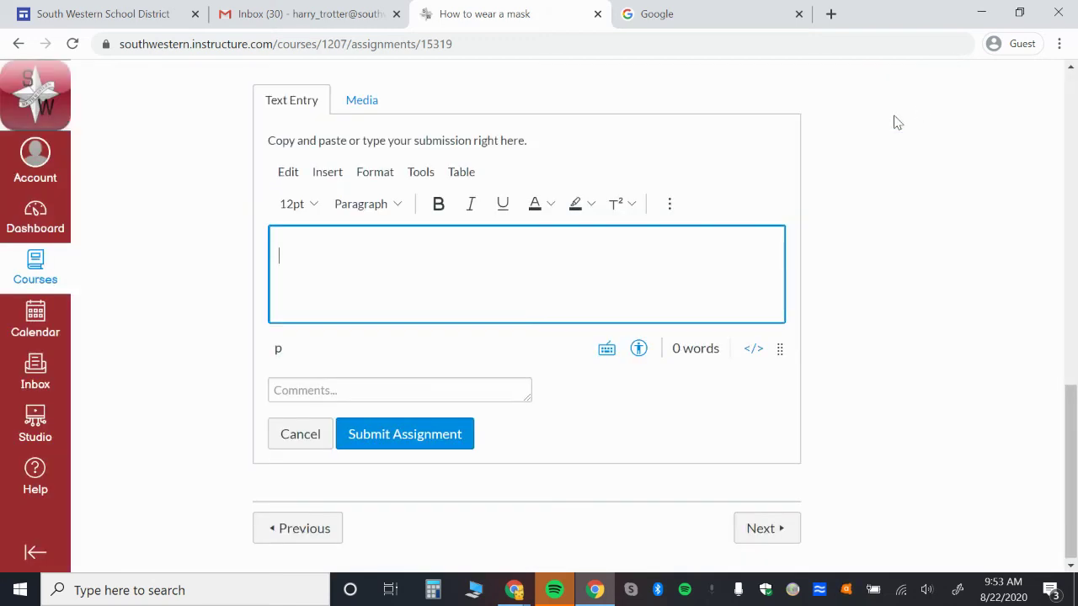
Step: Embed the "Studio For Students" video from the Canvas Studio library in the text entry, with Allow Comments turned off
{"action": "left_click", "coordinate": [668, 202]}
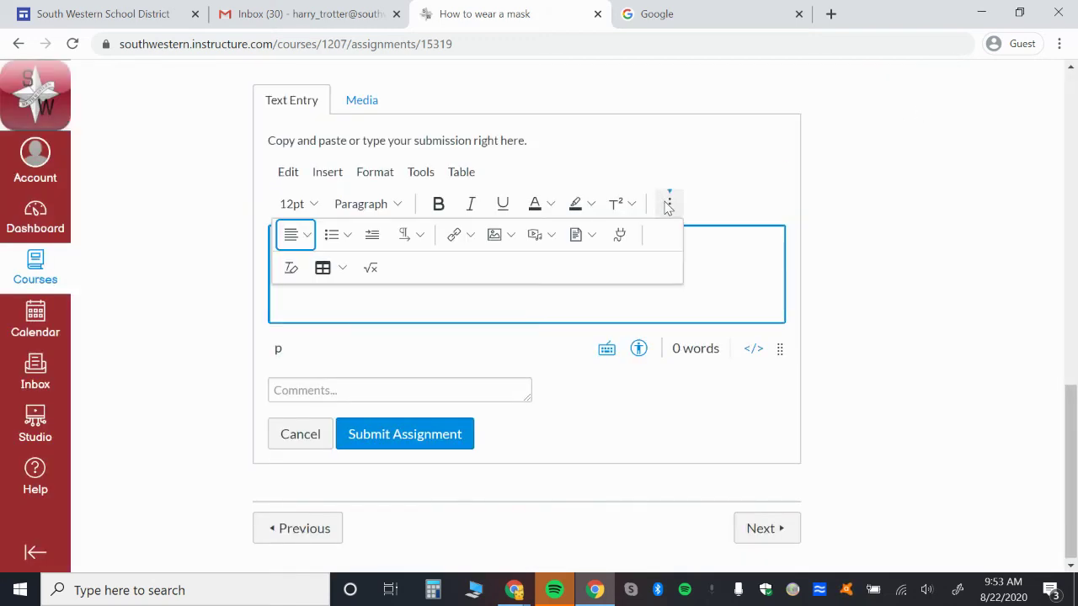
{"action": "left_click", "coordinate": [620, 237]}
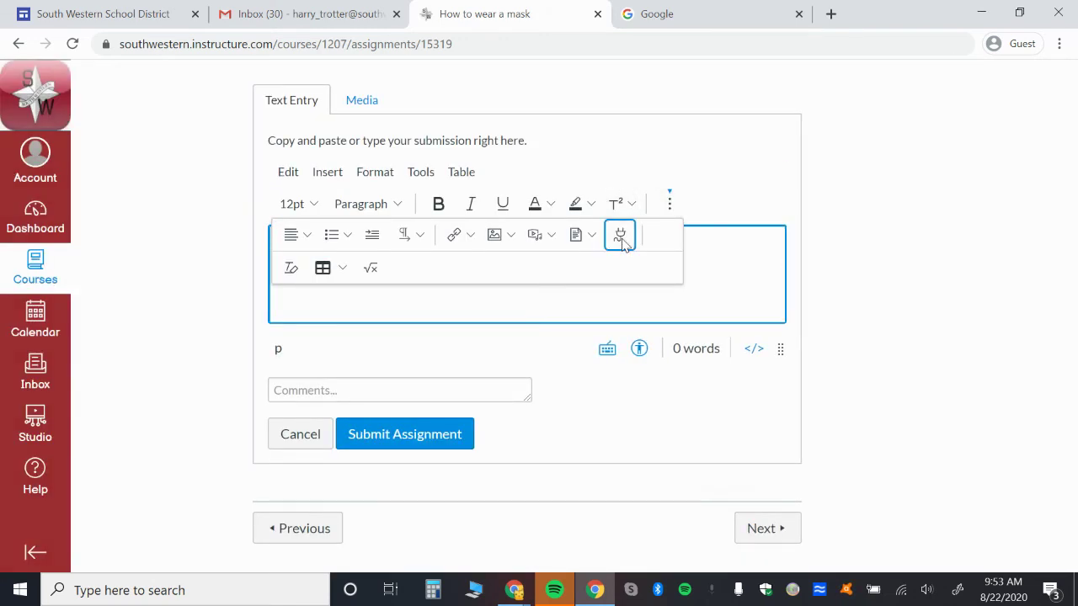
{"action": "left_click", "coordinate": [345, 266]}
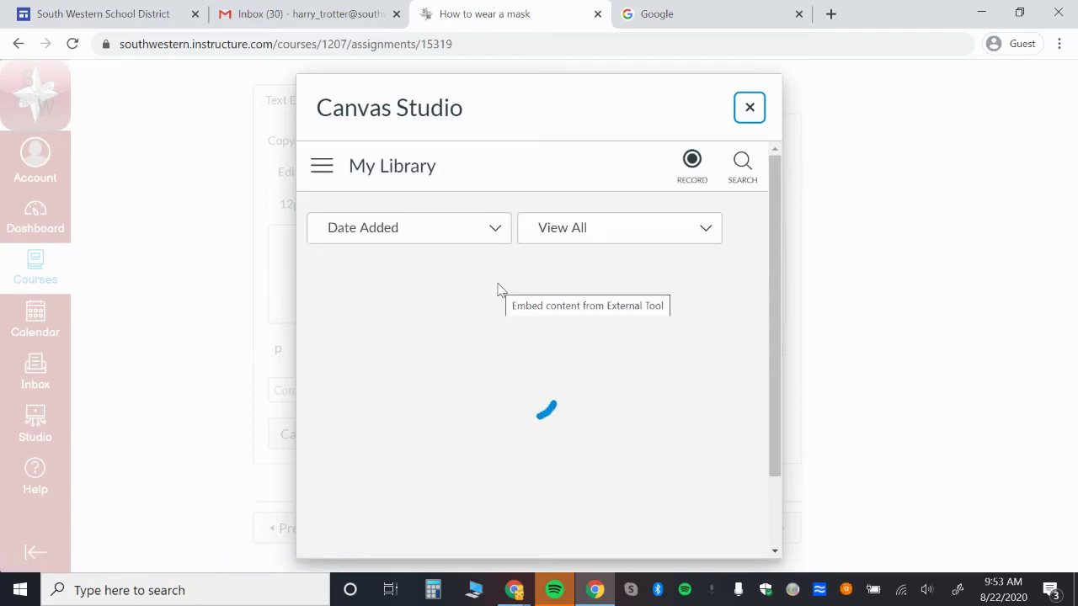
{"action": "left_click", "coordinate": [413, 337]}
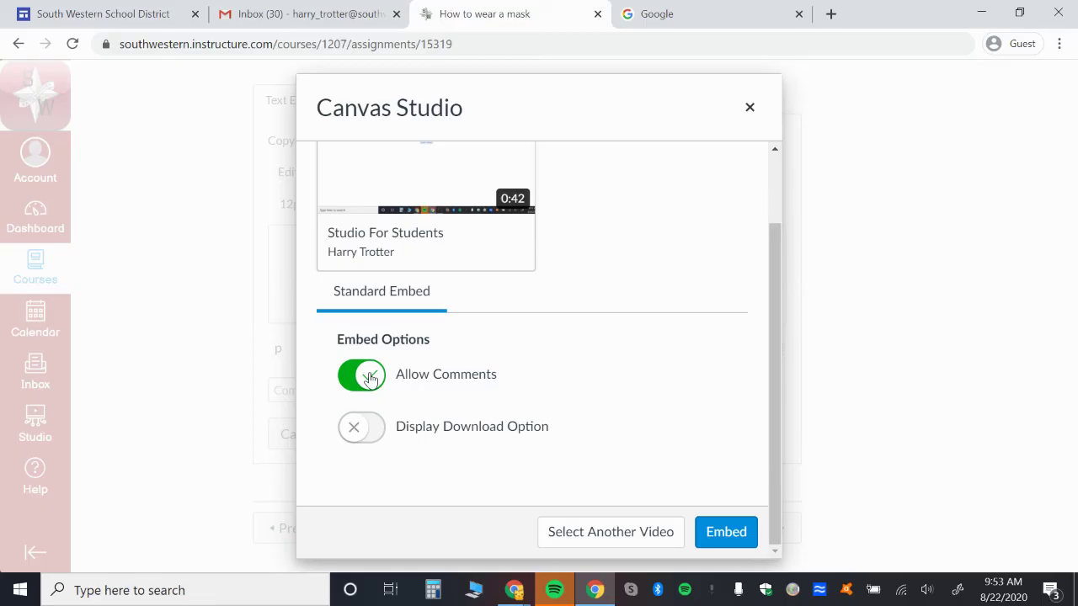
{"action": "left_click", "coordinate": [362, 381]}
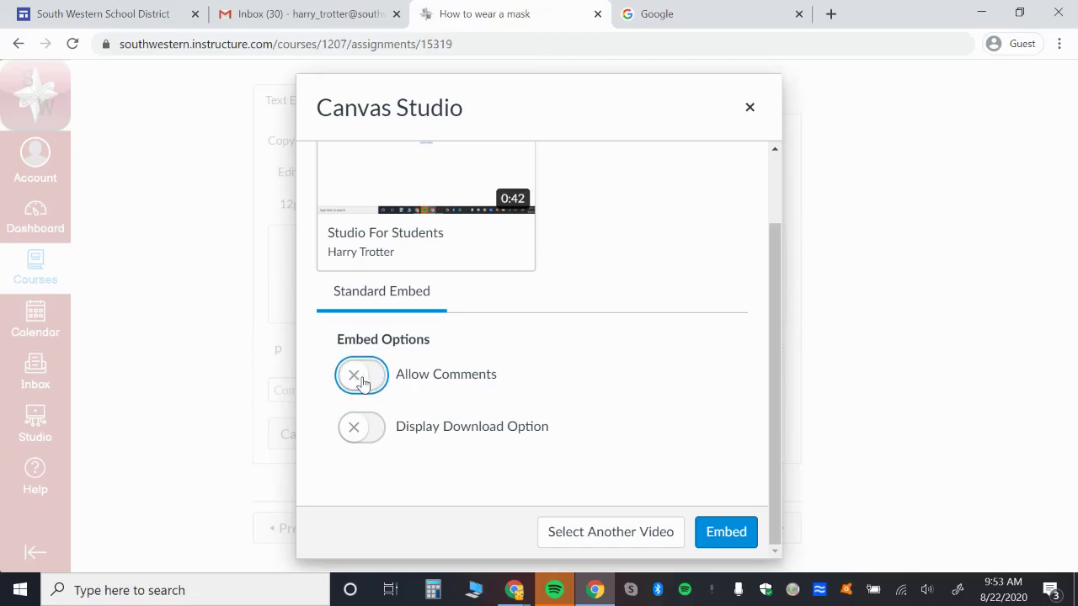
{"action": "left_click", "coordinate": [724, 532]}
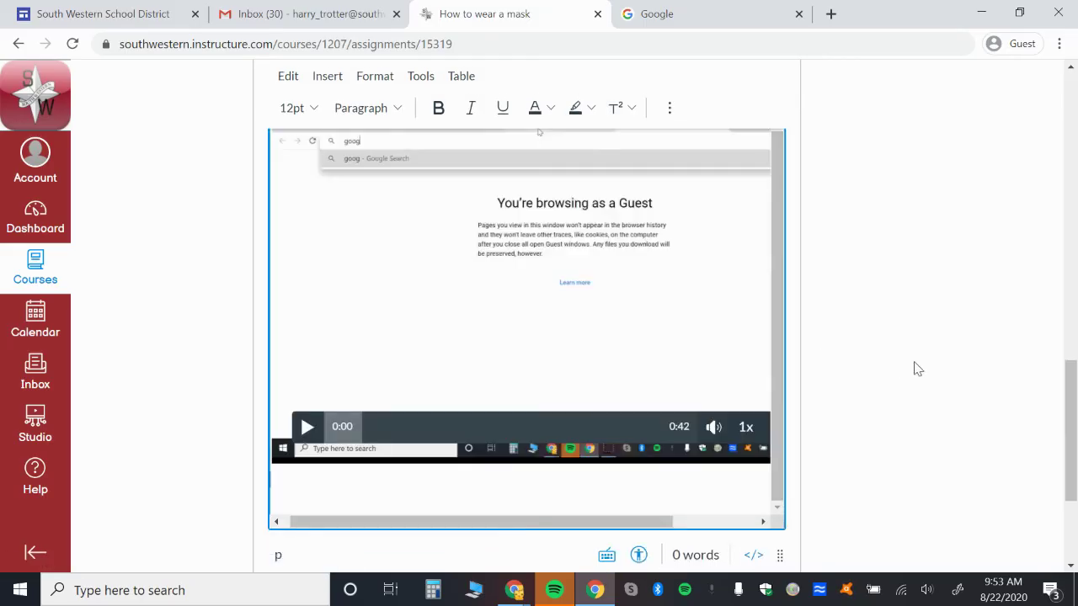
Step: Examine the recording options in the Canvas Studio embed dialog, and close the dialog without adding another video
{"action": "scroll", "coordinate": [921, 369], "scroll_direction": "up", "scroll_amount": 2}
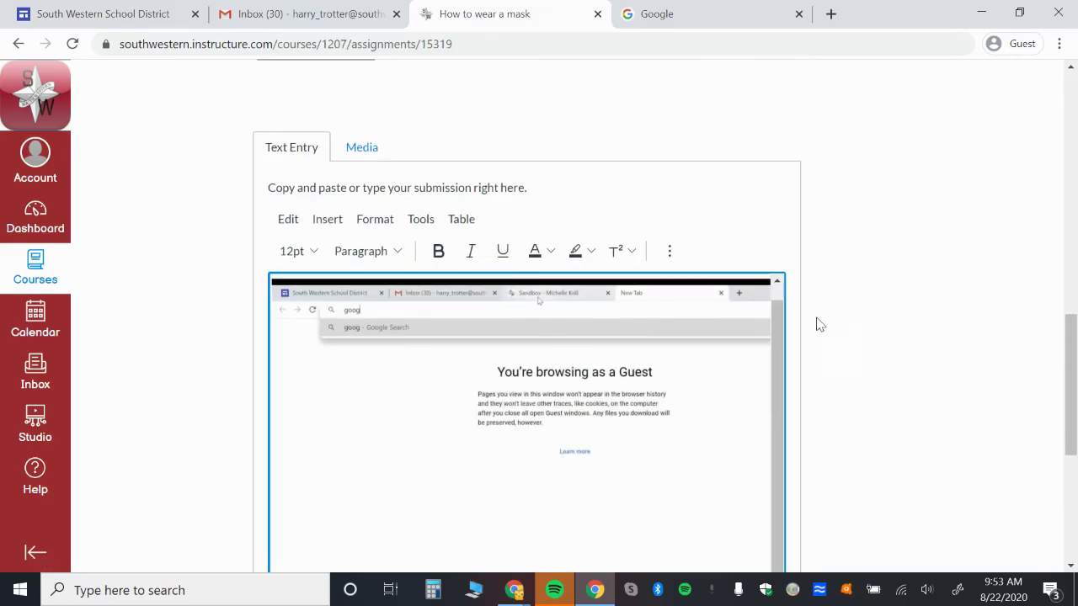
{"action": "scroll", "coordinate": [818, 318], "scroll_direction": "down", "scroll_amount": 4}
{"action": "scroll", "coordinate": [818, 315], "scroll_direction": "up", "scroll_amount": 4}
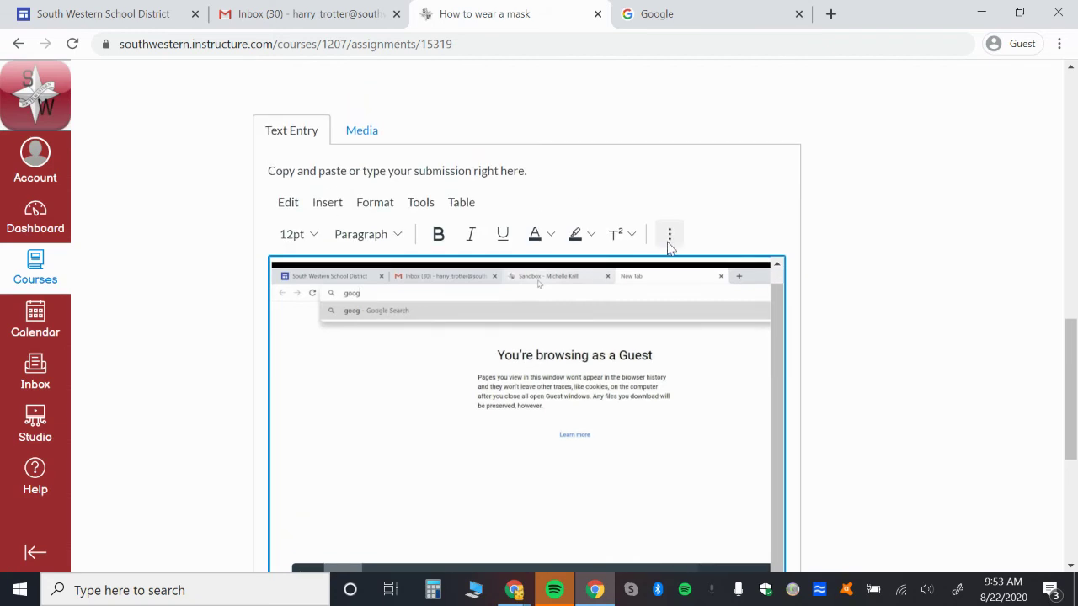
{"action": "left_click", "coordinate": [670, 234]}
{"action": "left_click", "coordinate": [621, 266]}
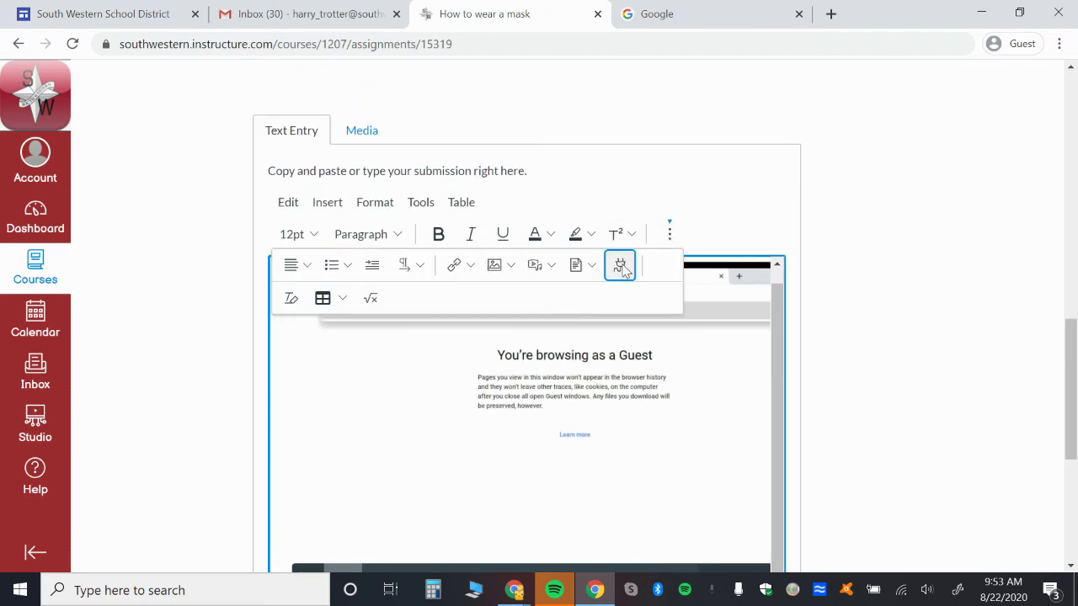
{"action": "left_click", "coordinate": [361, 266]}
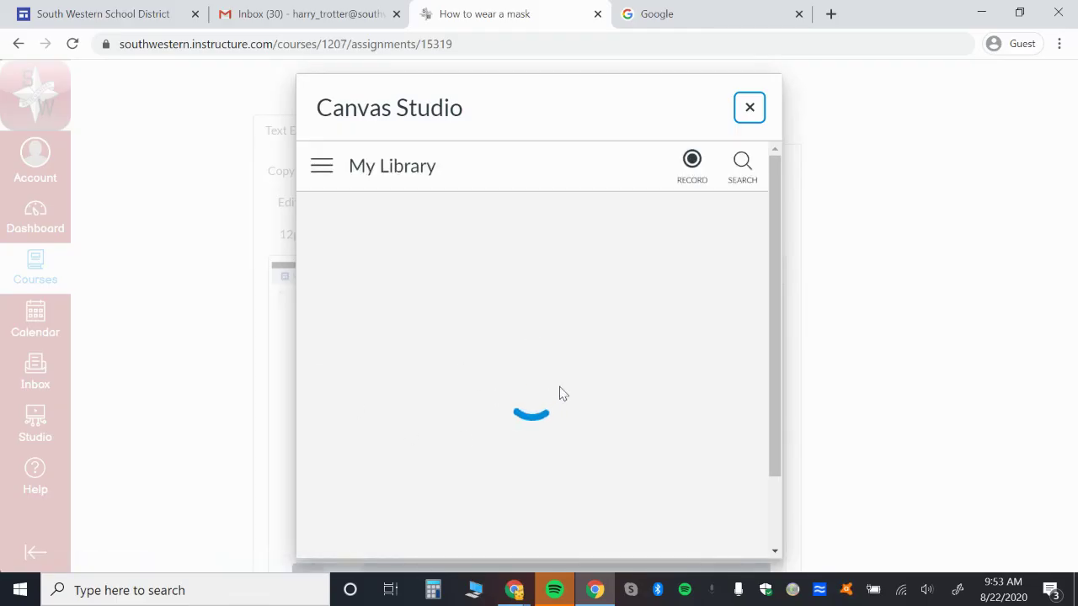
{"action": "left_click", "coordinate": [691, 164]}
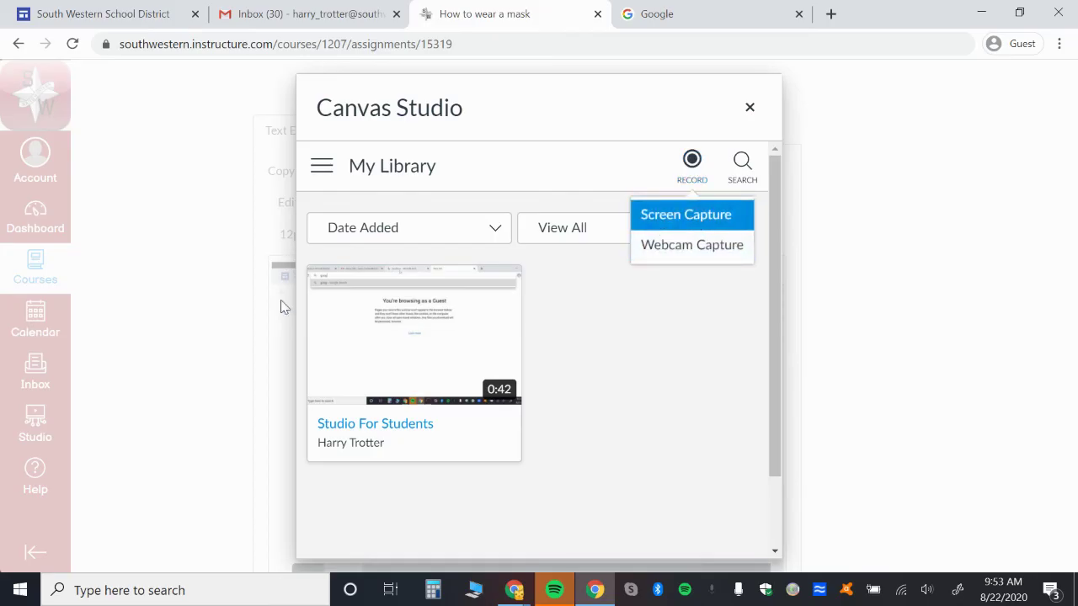
{"action": "mouse_move", "coordinate": [346, 315]}
{"action": "left_click", "coordinate": [752, 109]}
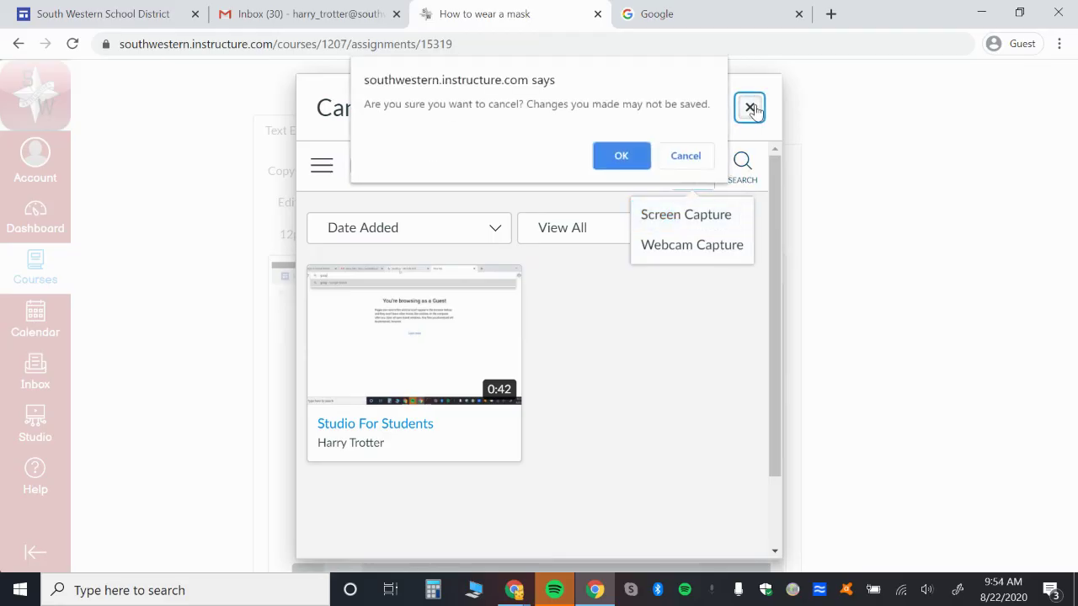
{"action": "left_click", "coordinate": [631, 162]}
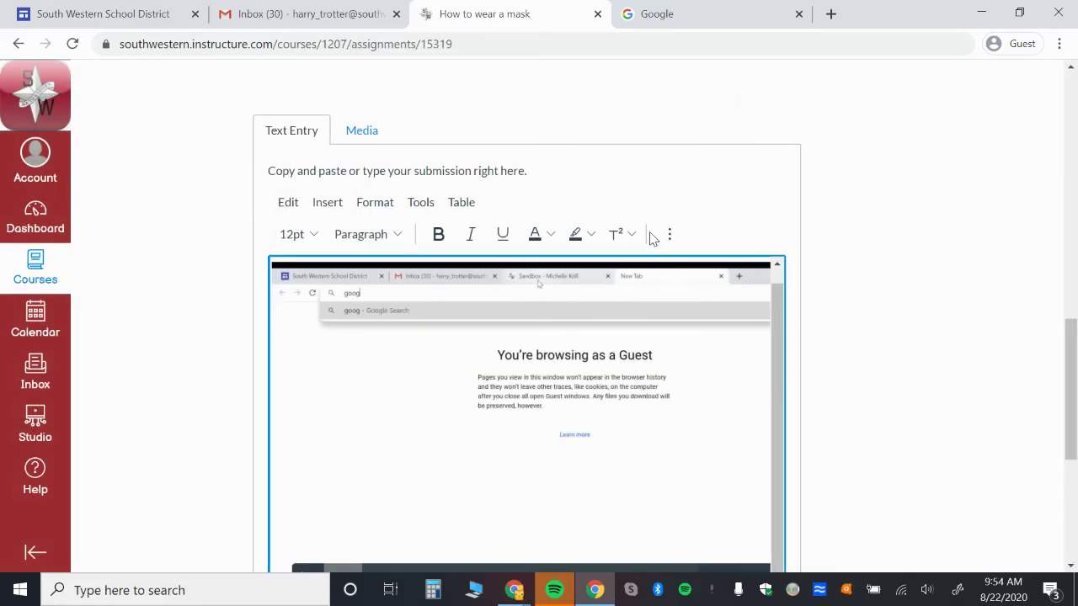
Step: Leave the assignment page without saving the submission and open Studio
{"action": "left_click", "coordinate": [670, 233]}
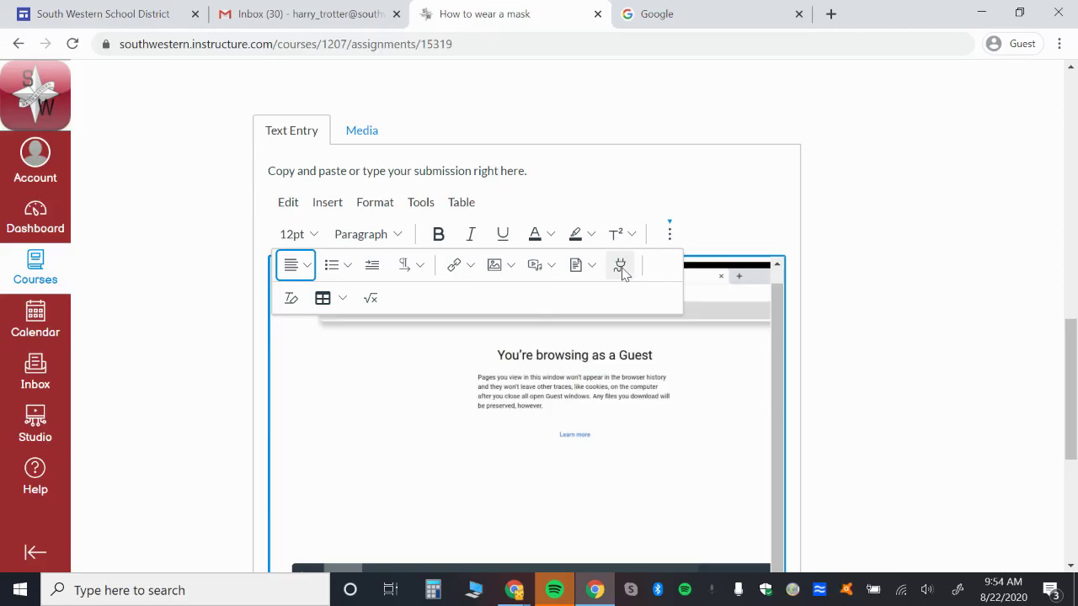
{"action": "left_click", "coordinate": [34, 421]}
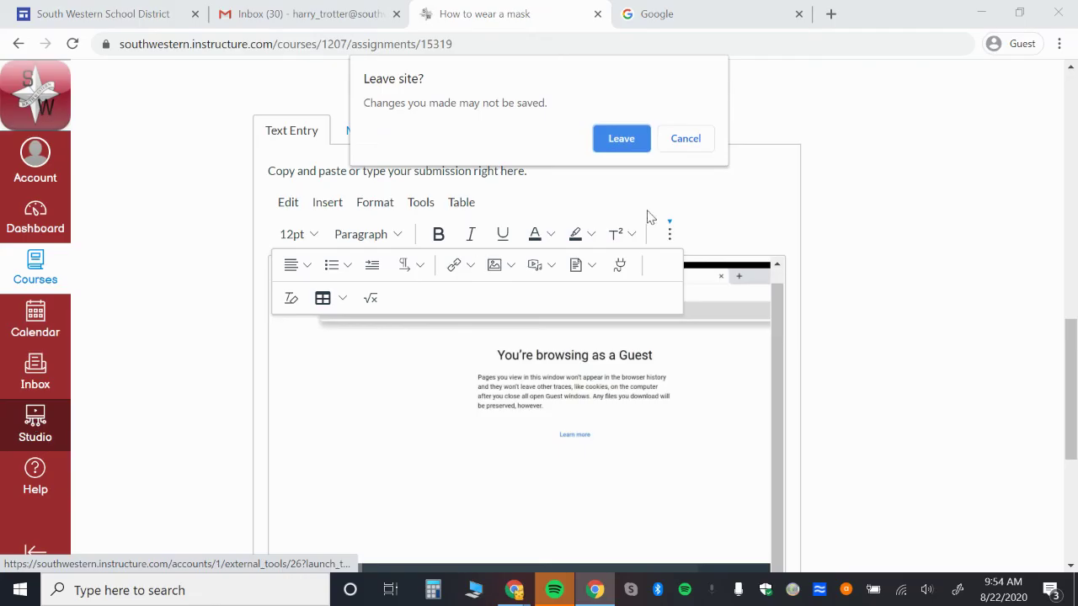
{"action": "left_click", "coordinate": [635, 152]}
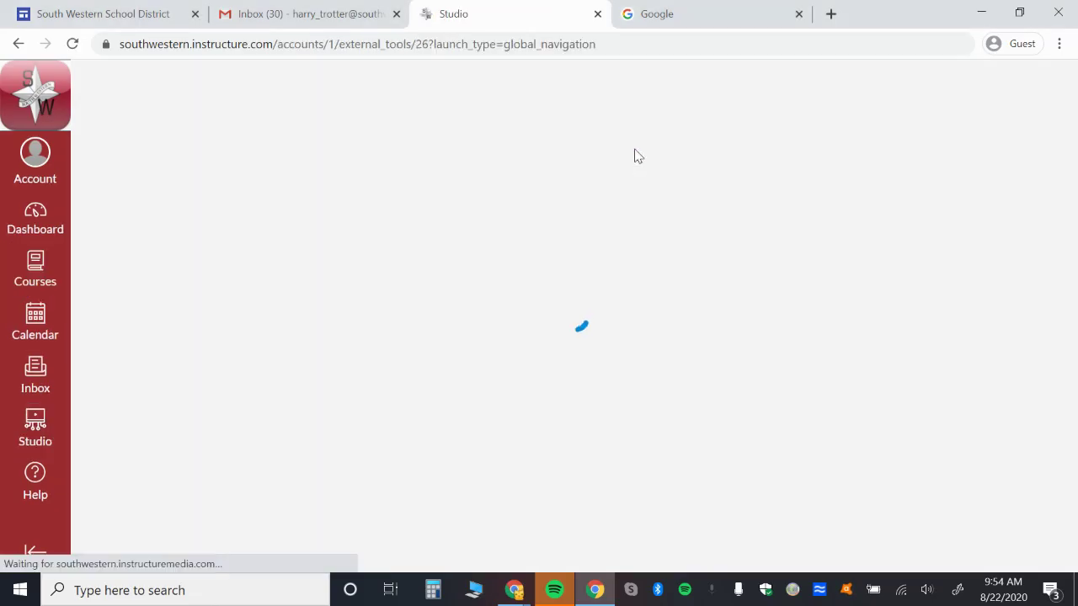